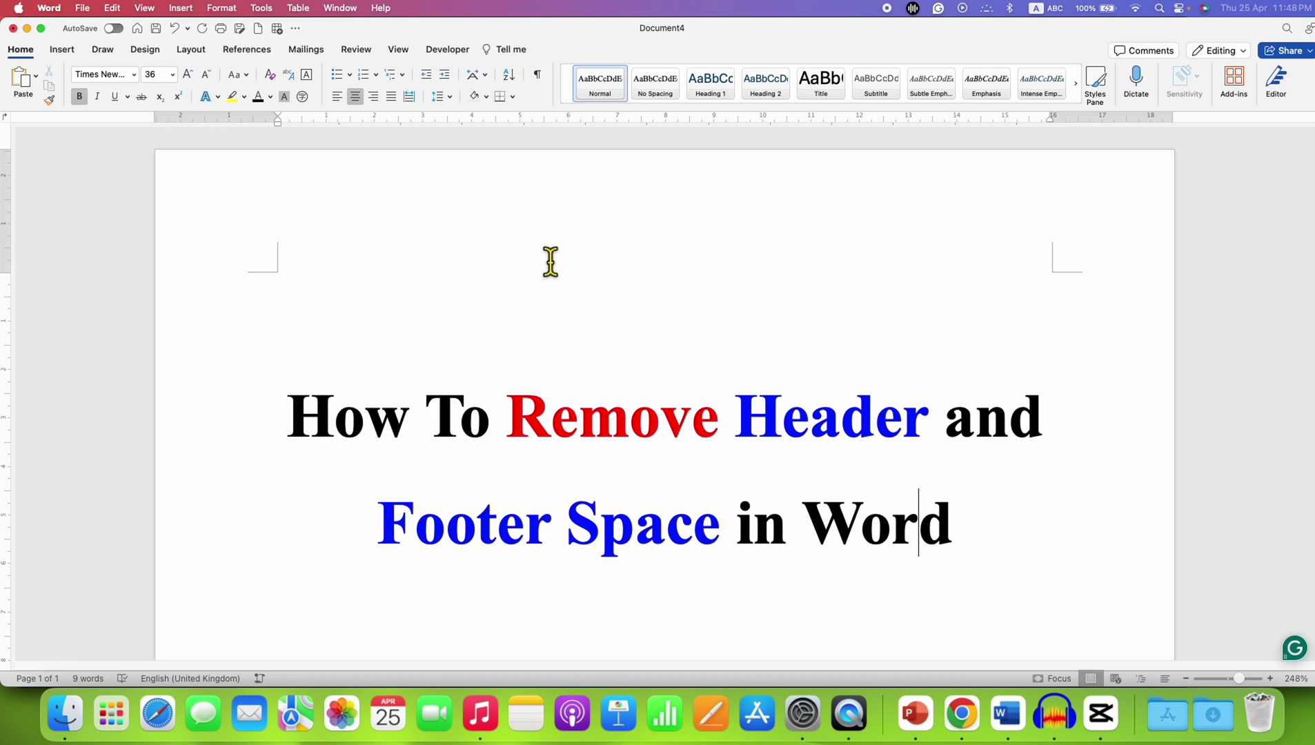
# - Switch Word to One Page view so the entire page is visible
pyautogui.click(399, 49)
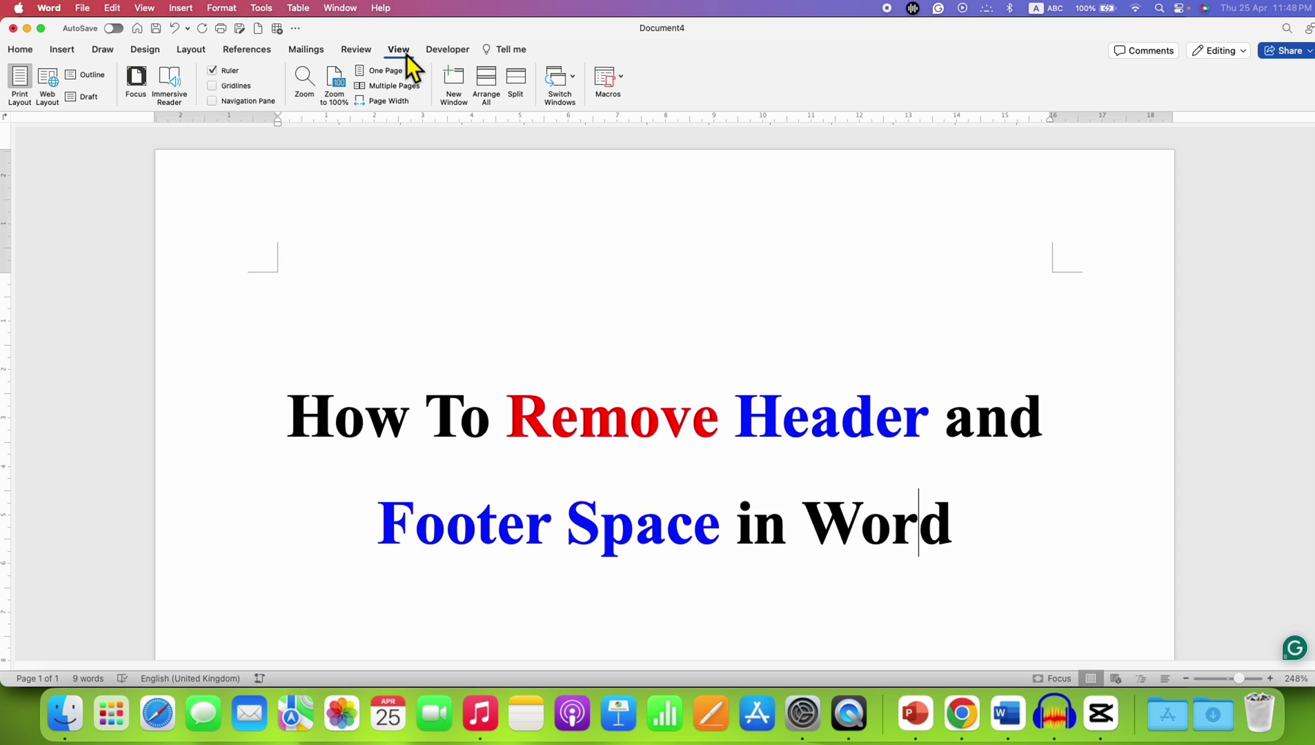
pyautogui.click(390, 70)
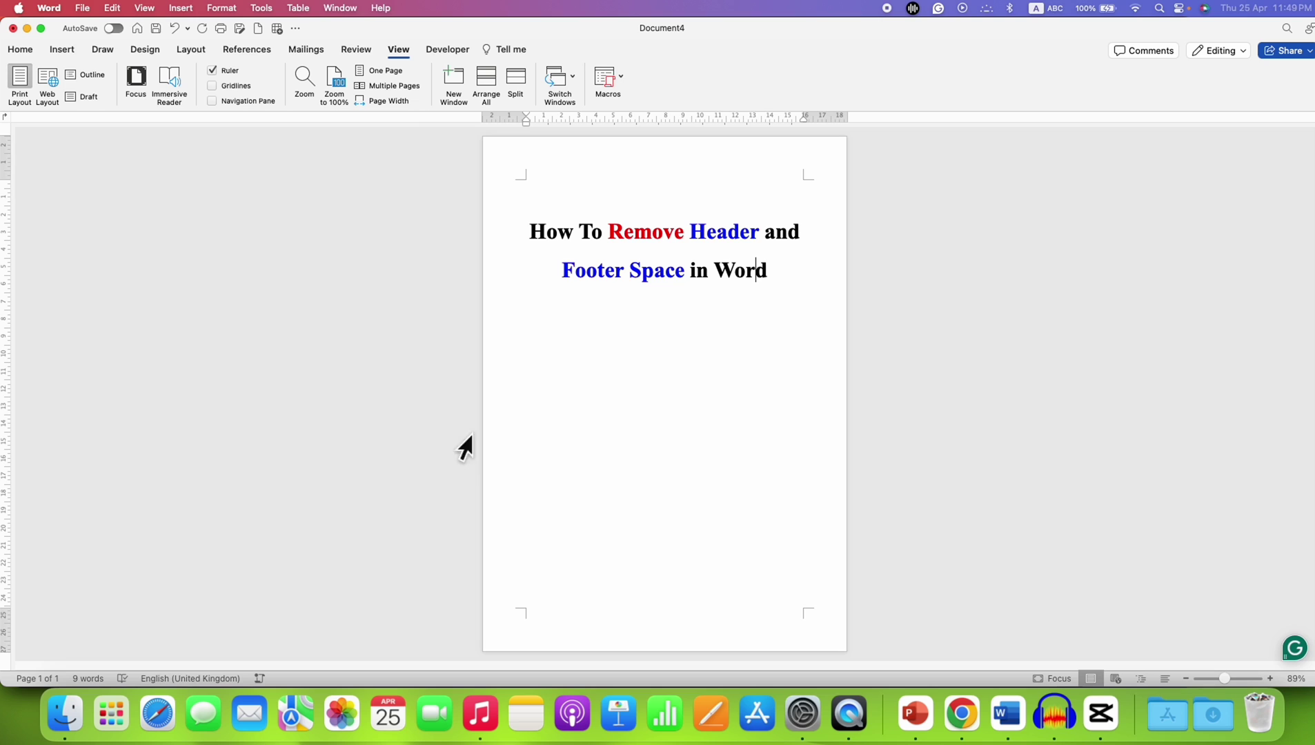
# - Open the Margins preset dropdown on the Layout tab
pyautogui.click(204, 57)
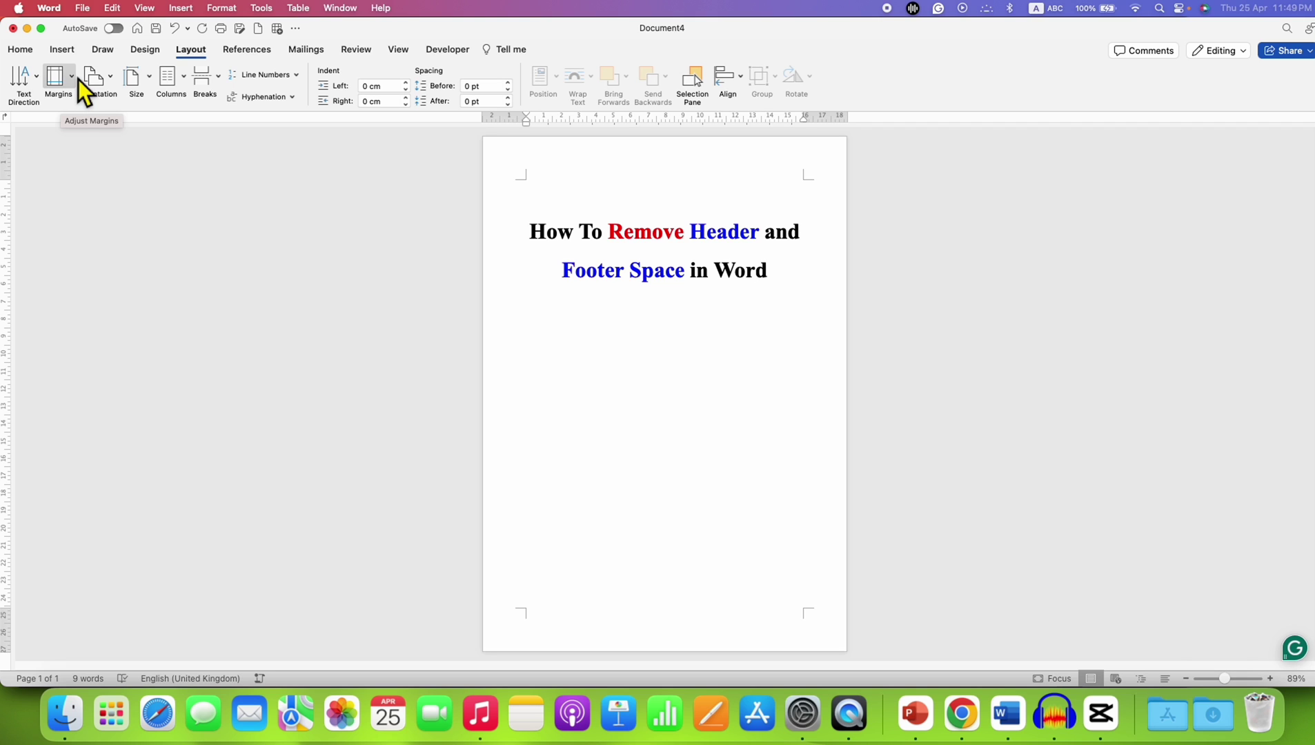
pyautogui.click(81, 89)
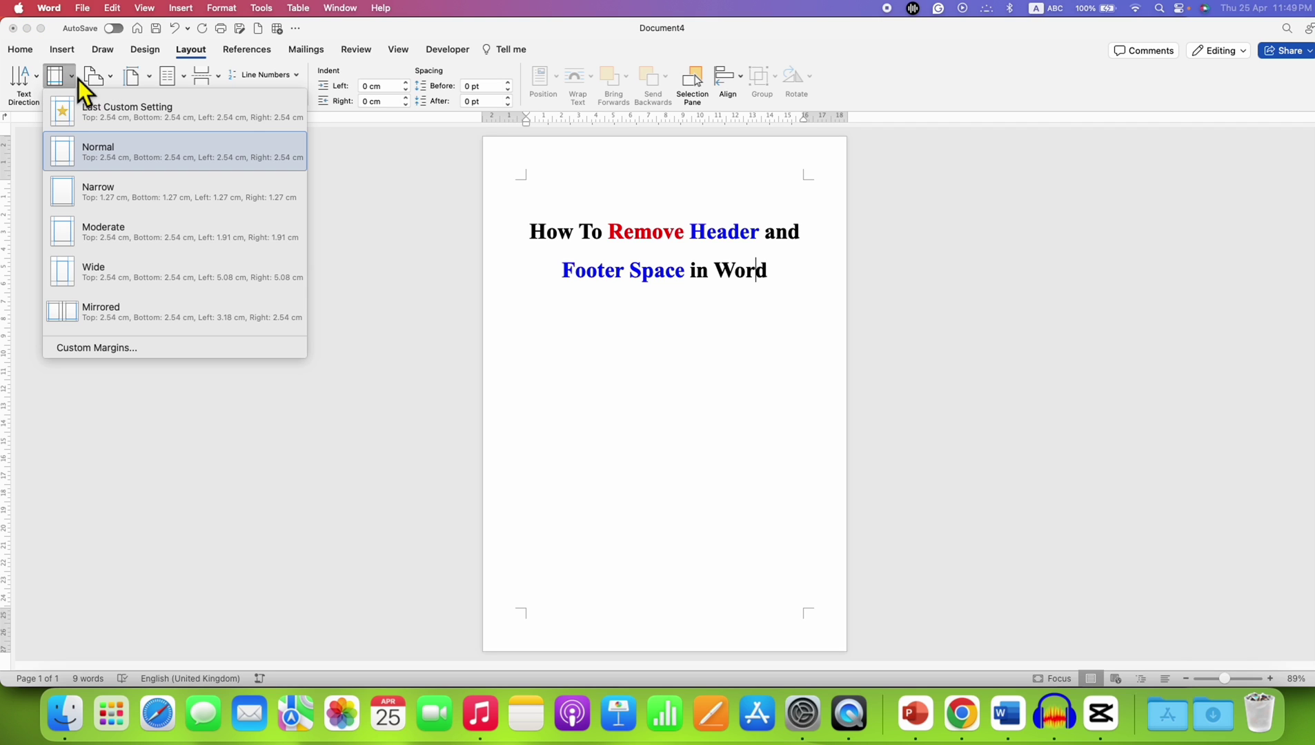
# - Open Custom Margins and move the Page Setup dialog aside to reveal the title
pyautogui.click(210, 351)
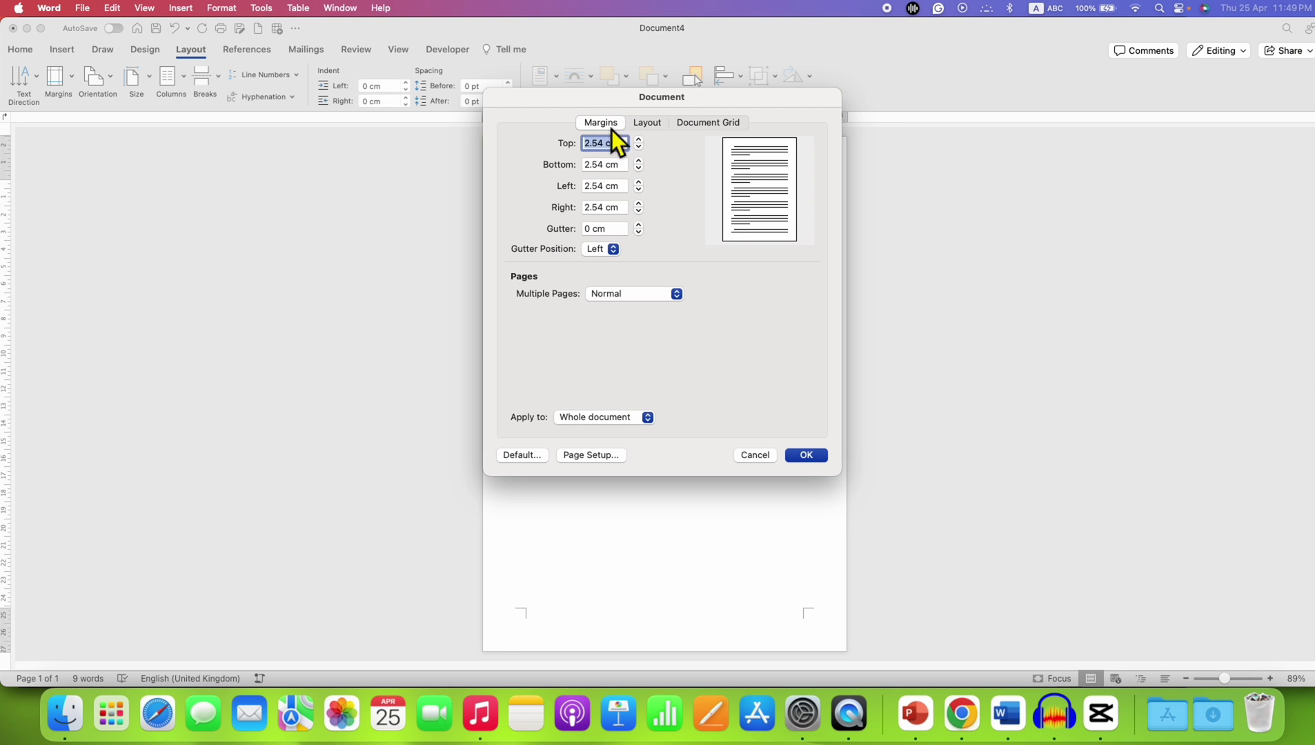
pyautogui.moveTo(575, 100); pyautogui.dragTo(746, 217)
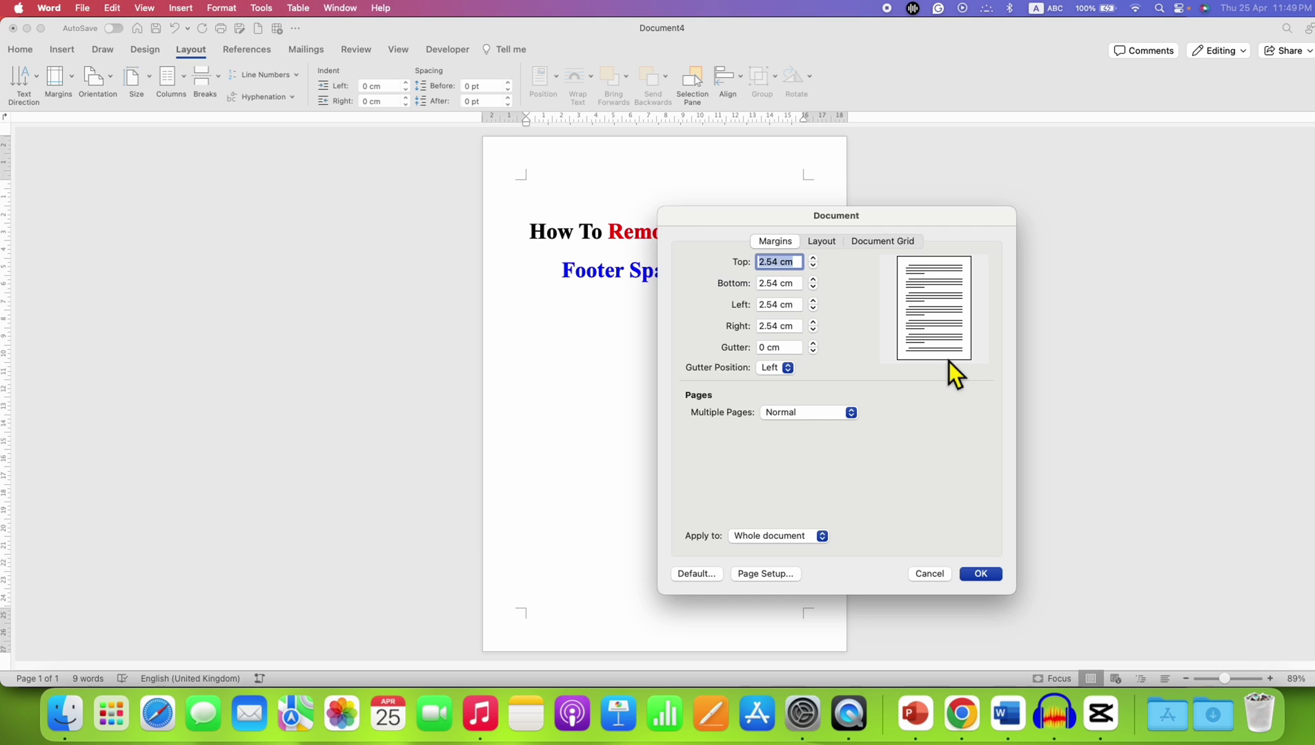
pyautogui.moveTo(785, 217); pyautogui.dragTo(853, 253)
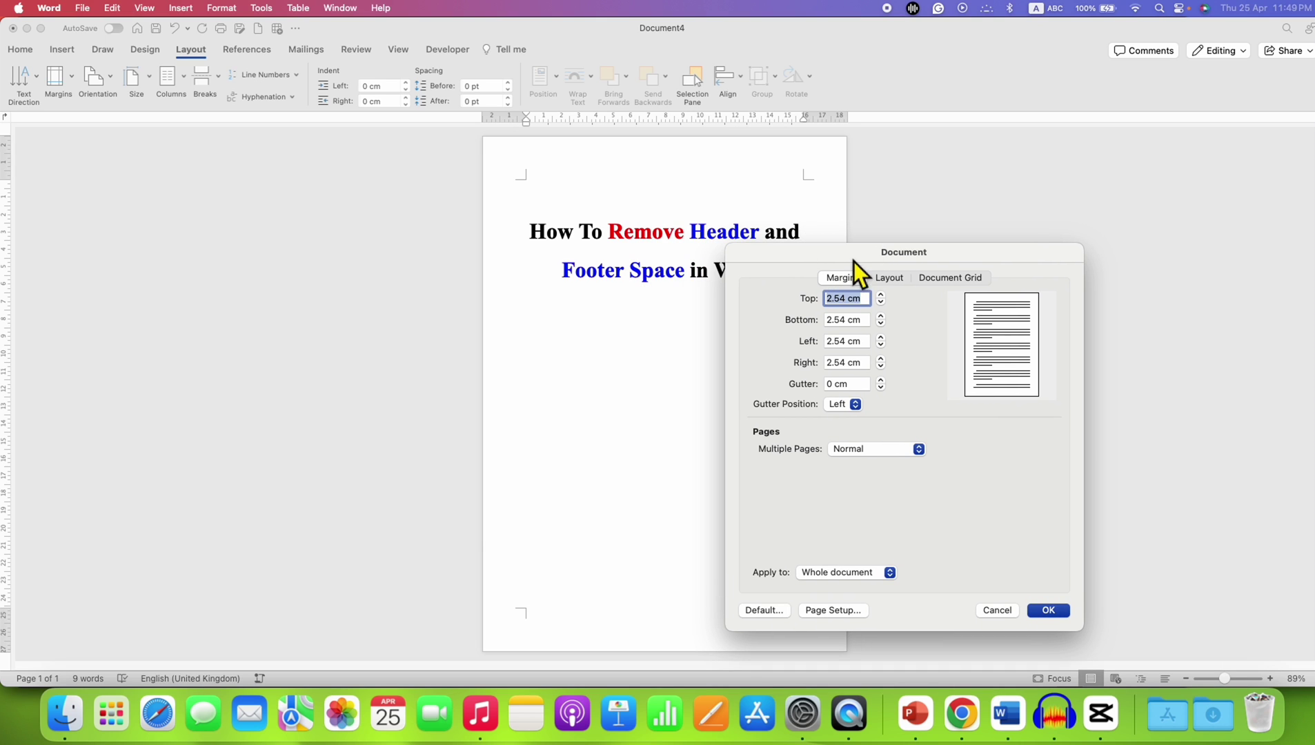
# - Set the Top and Bottom margins to 0 cm, leaving Left and Right at 2.54 cm
pyautogui.click(853, 299)
pyautogui.press('BackSpace')
pyautogui.press('BackSpace')
pyautogui.press('BackSpace')
pyautogui.doubleClick(834, 300)
pyautogui.write('0')
pyautogui.click(846, 320)
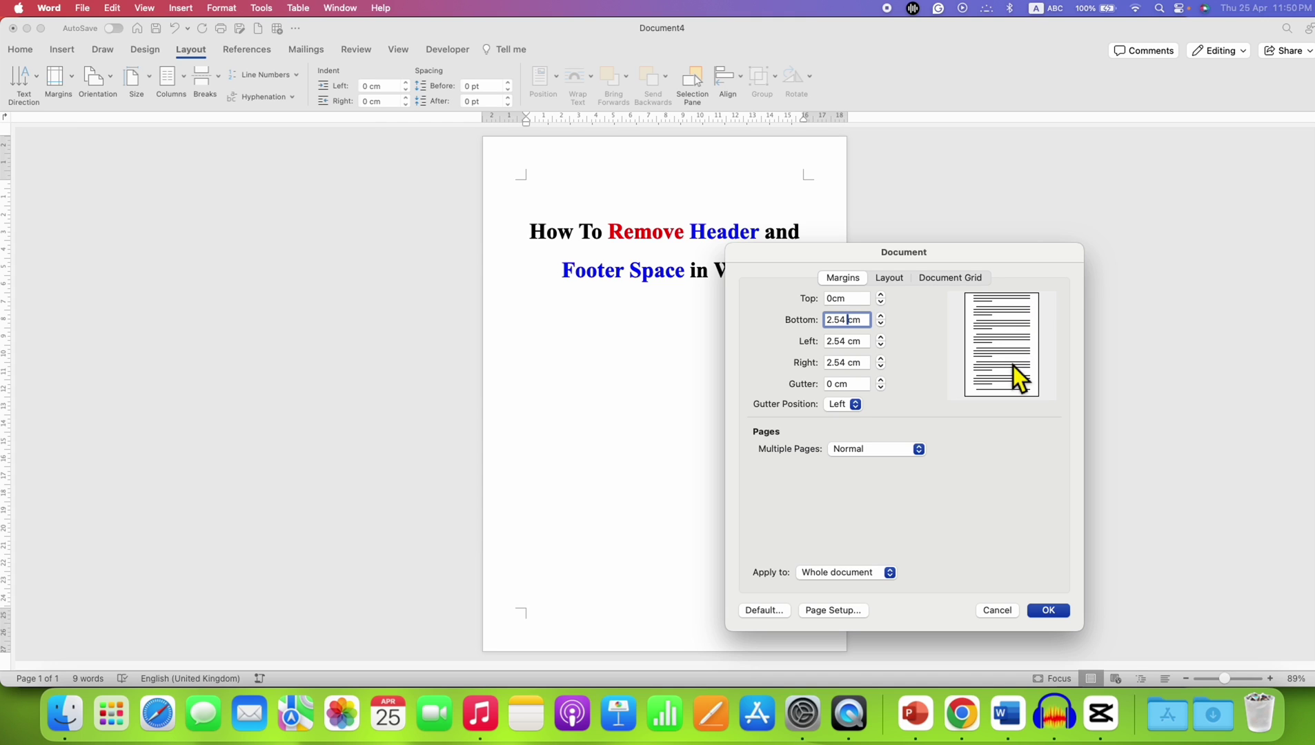
pyautogui.doubleClick(838, 320)
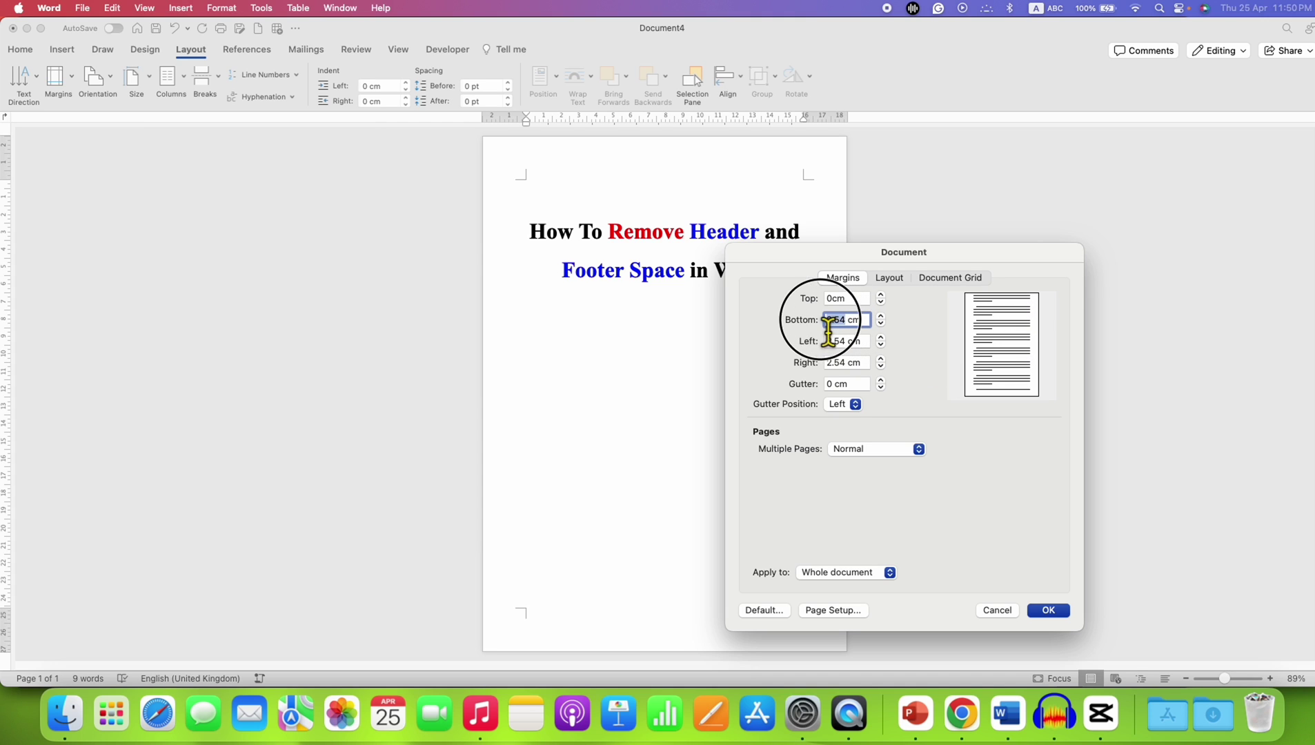
pyautogui.write('0')
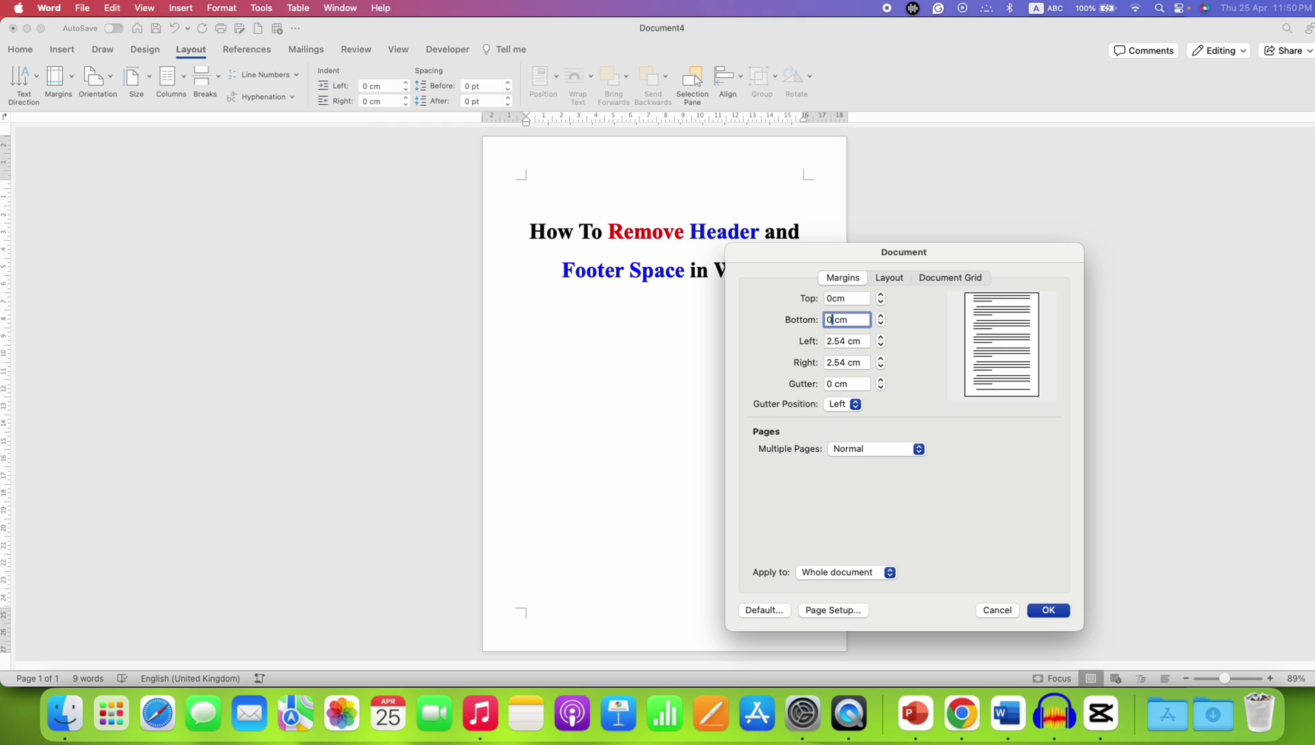
pyautogui.click(851, 340)
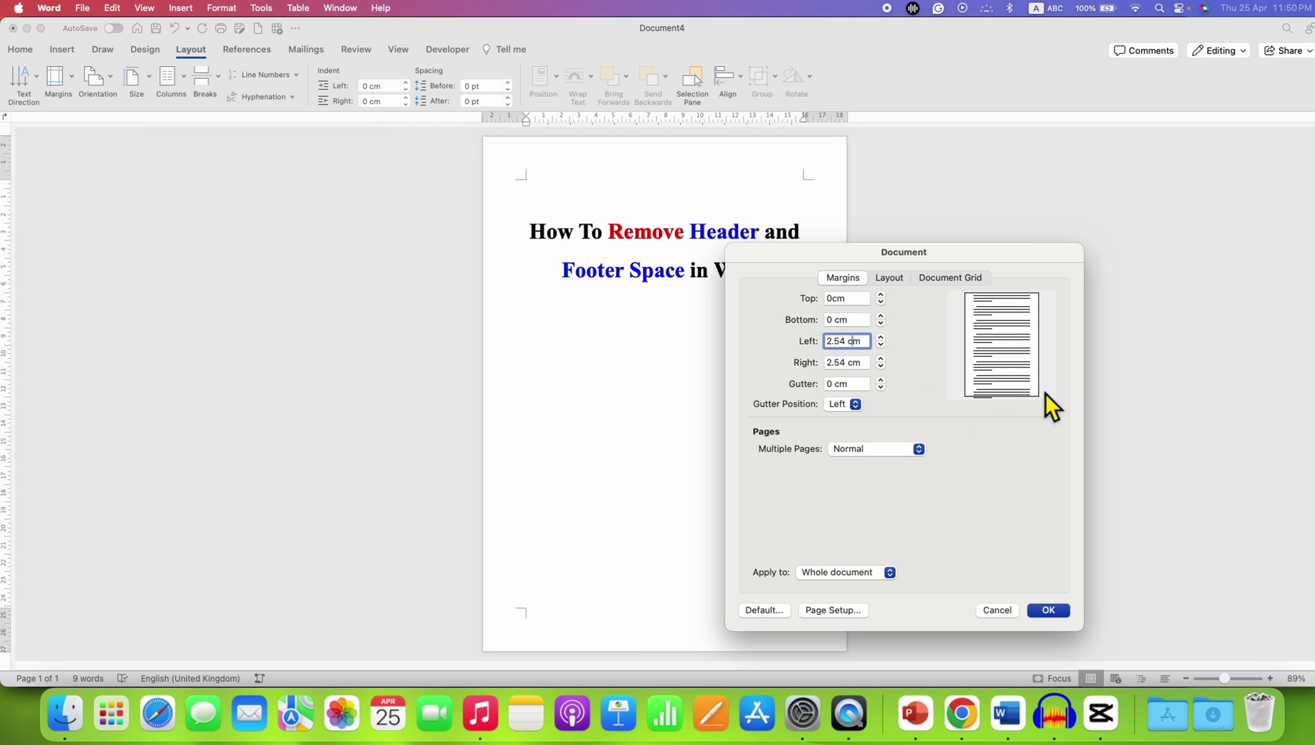
# - Apply the 0 cm top and bottom margins to the whole document
pyautogui.click(863, 574)
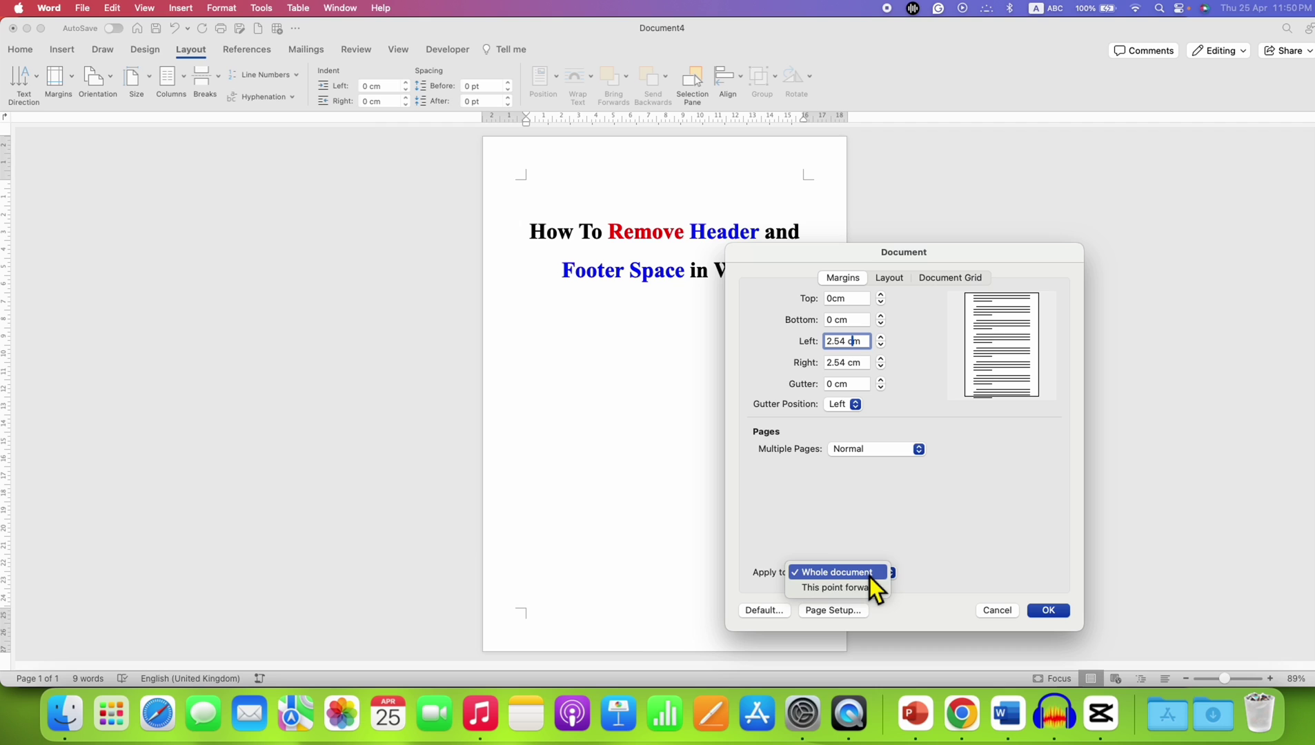
pyautogui.click(869, 576)
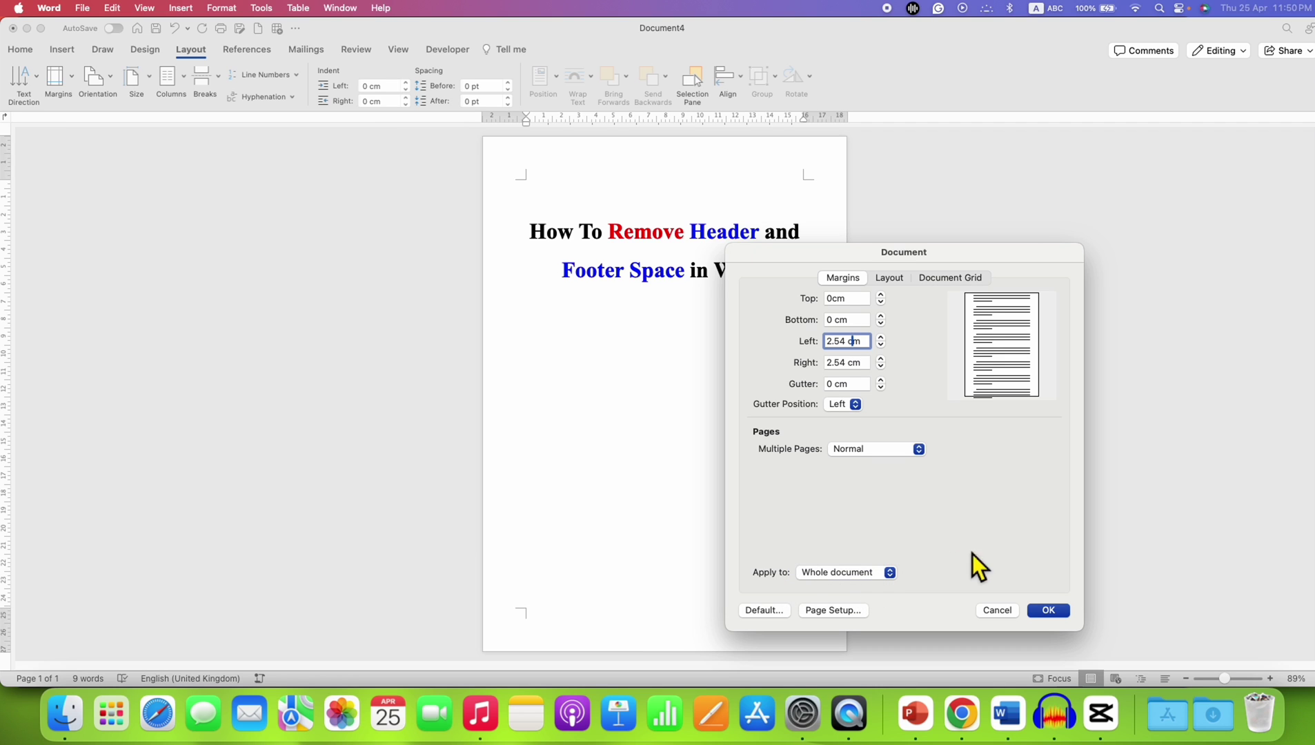
pyautogui.click(1047, 613)
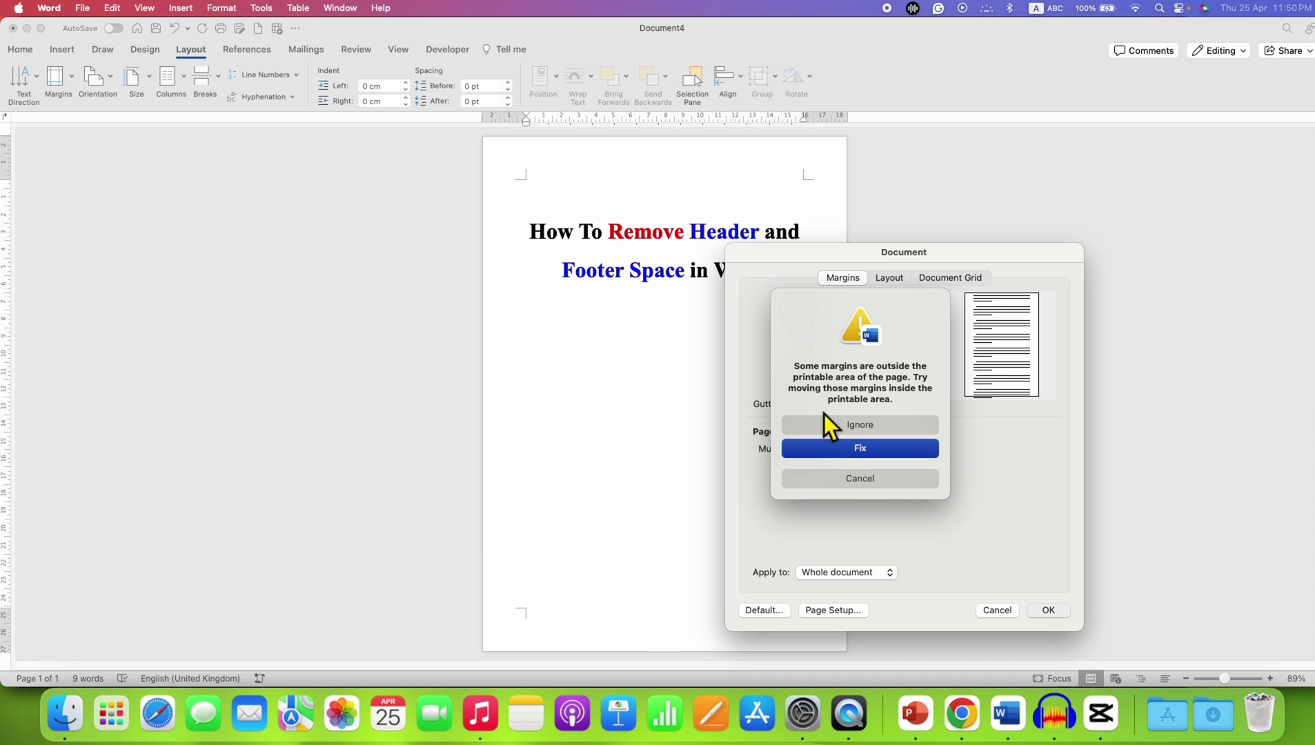
# - Ignore the printable-area warning and delete the empty line above the title
pyautogui.click(844, 426)
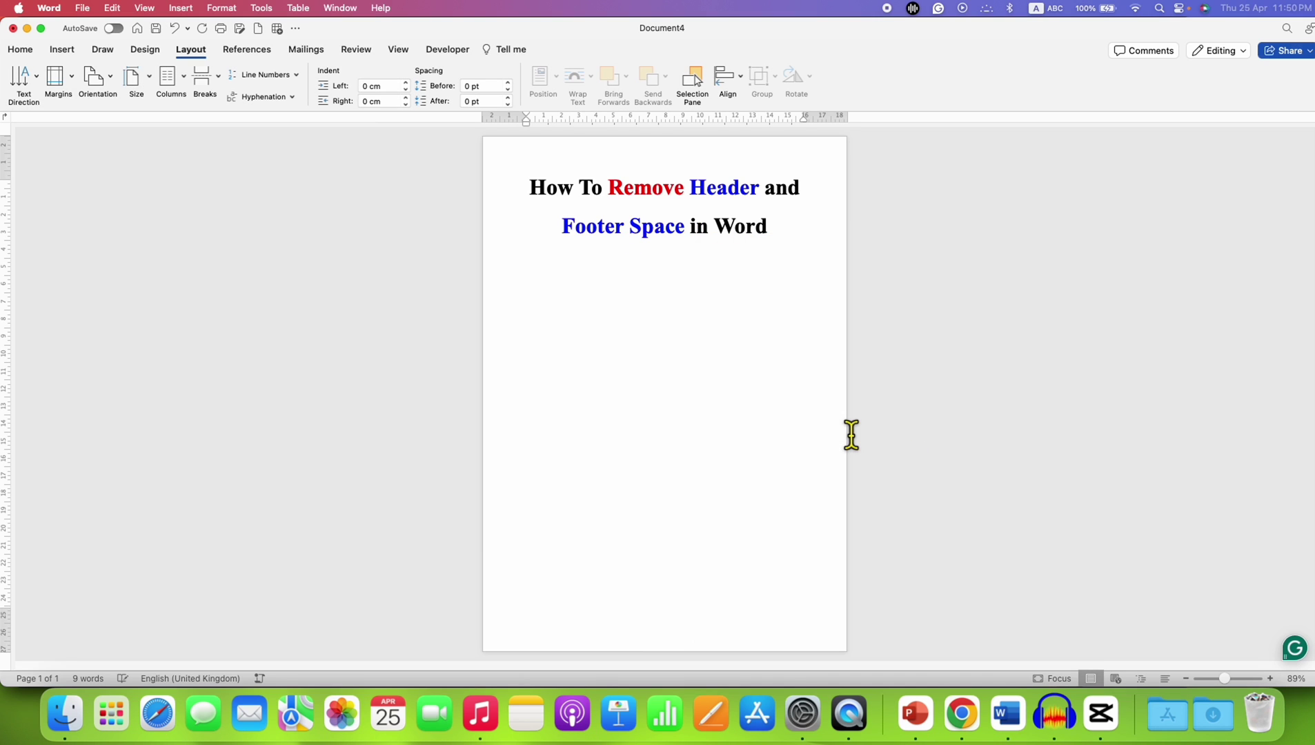
pyautogui.press('super+Up')
pyautogui.press('super+l')
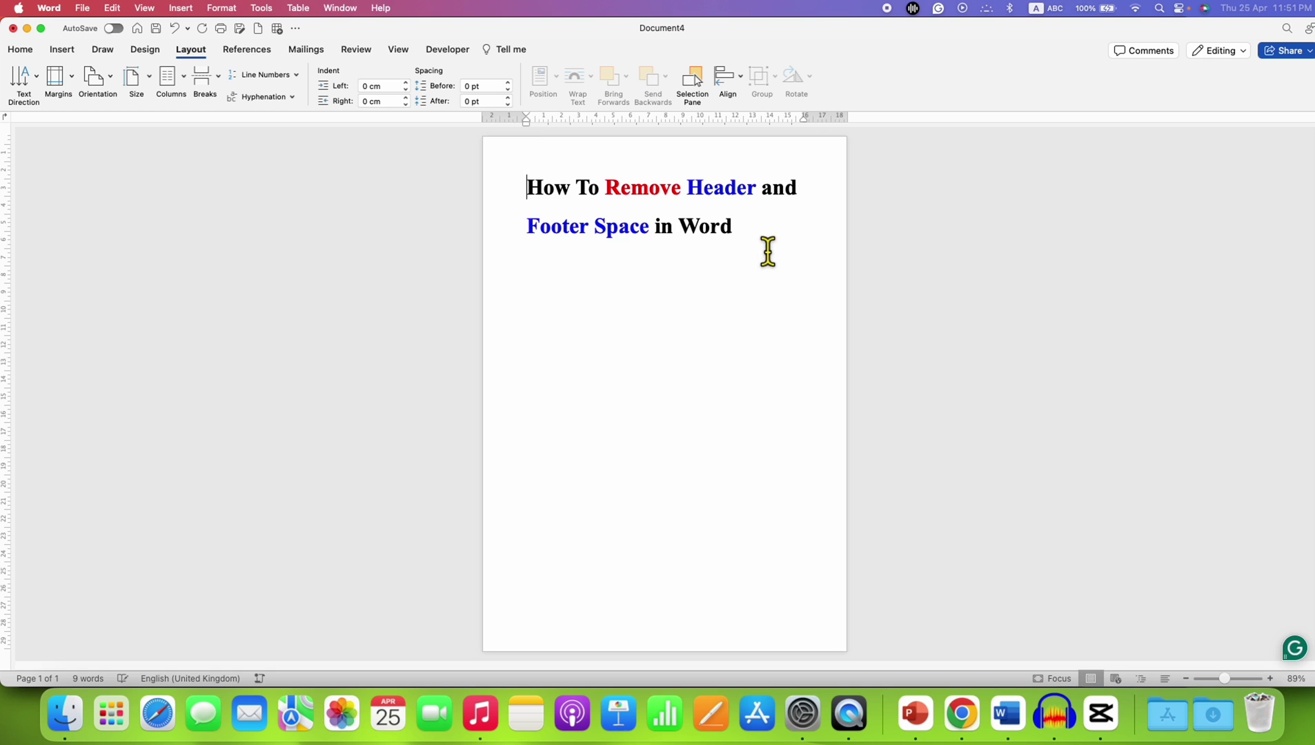
pyautogui.press('BackSpace')
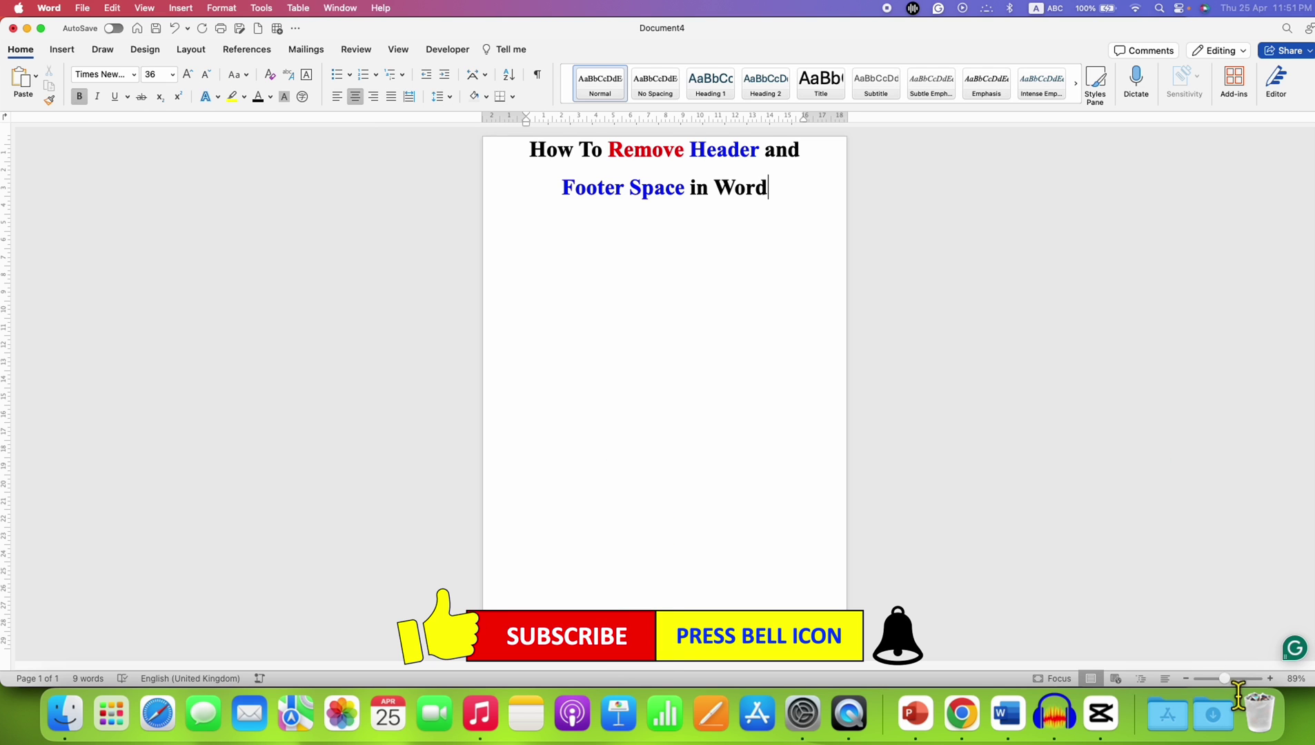
# - Zoom to about 252% to confirm the title sits flush at the page top
pyautogui.moveTo(1225, 678); pyautogui.dragTo(1245, 680)
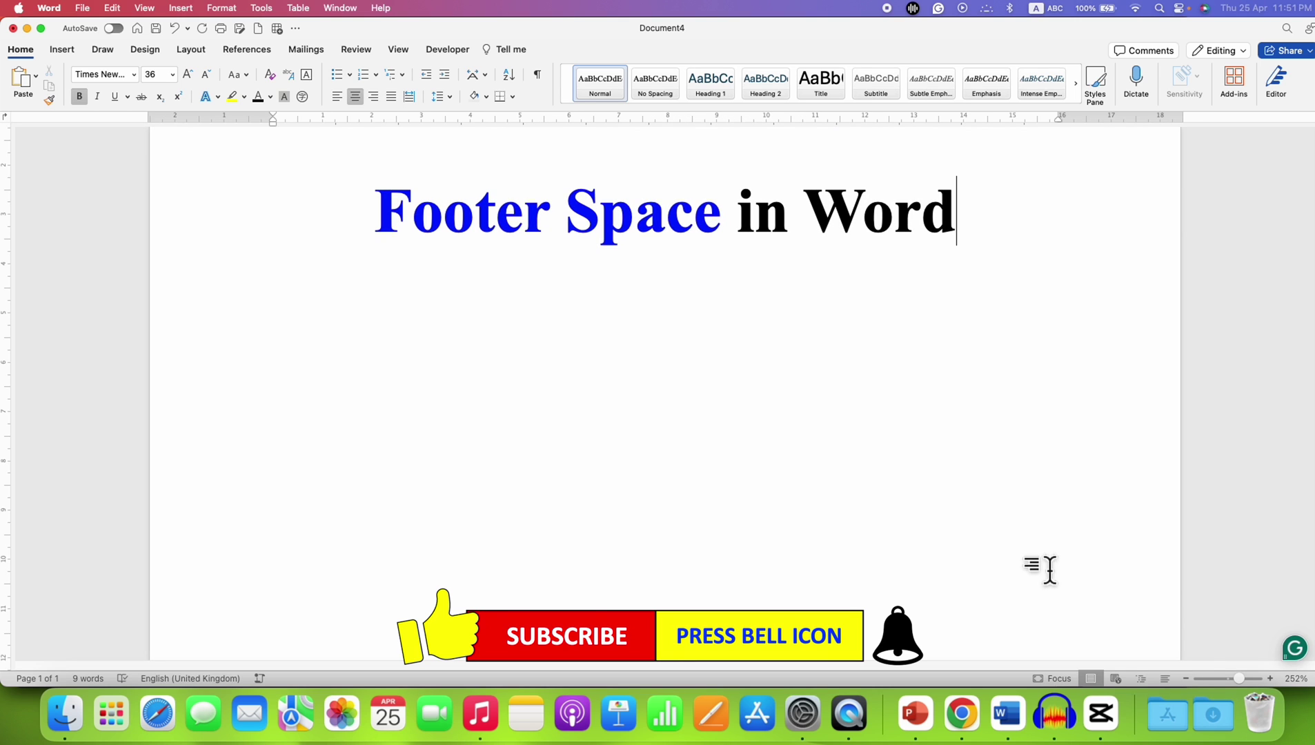
pyautogui.scroll(2, 1048, 570)
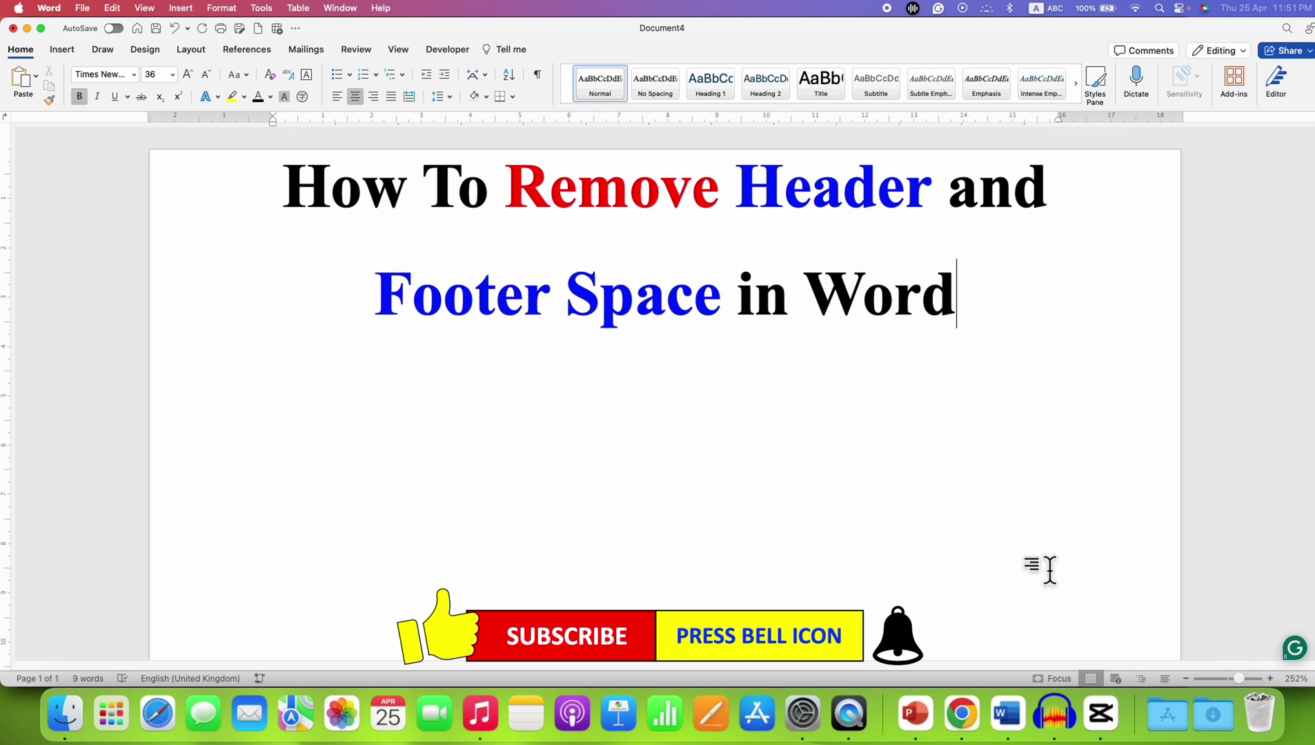